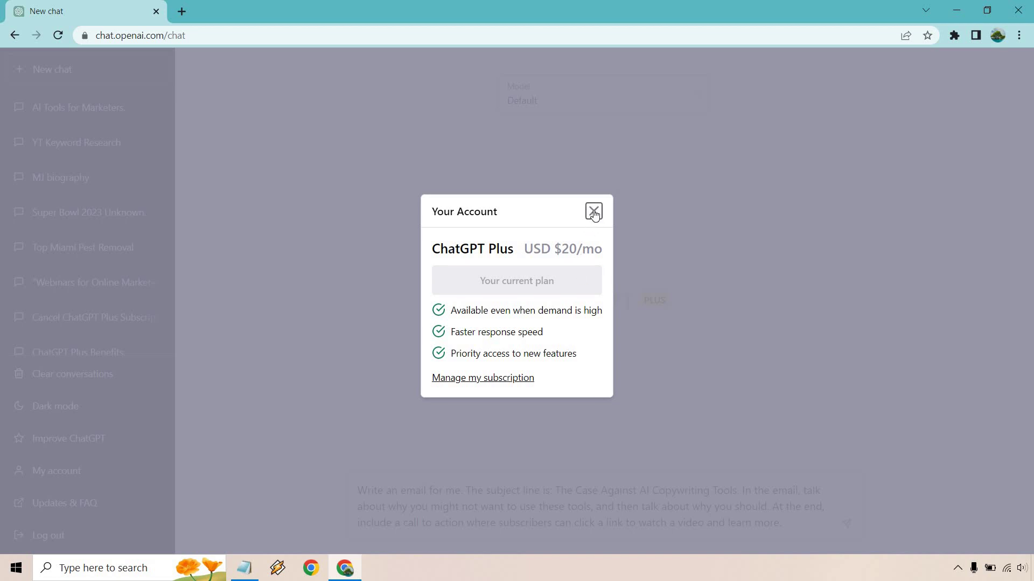
Close the account details and submit the prompt for an email with the subject line "The Case Against AI Copywriting Tools"
{"action": "left_click", "coordinate": [639, 222]}
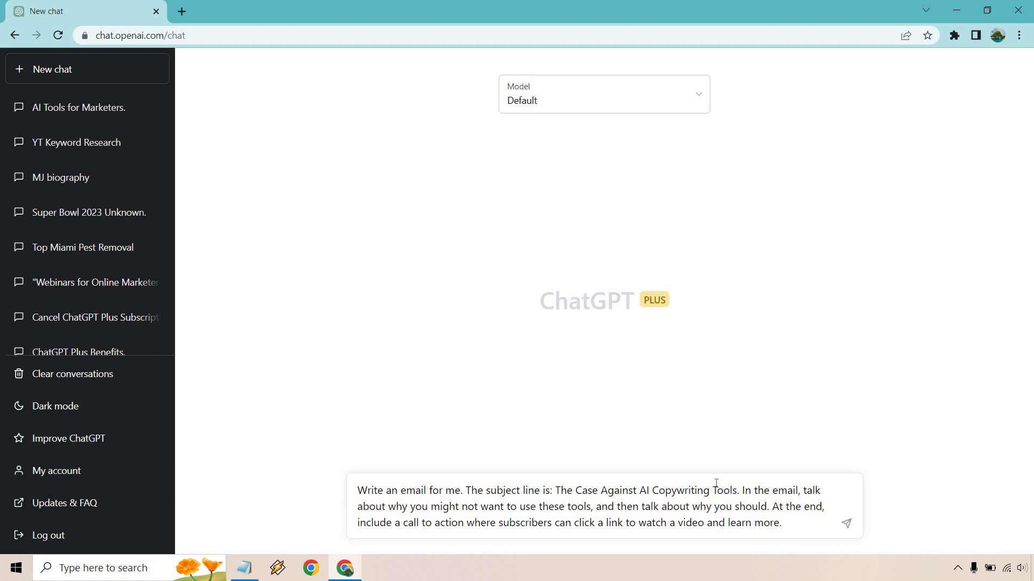
{"action": "left_click", "coordinate": [848, 525]}
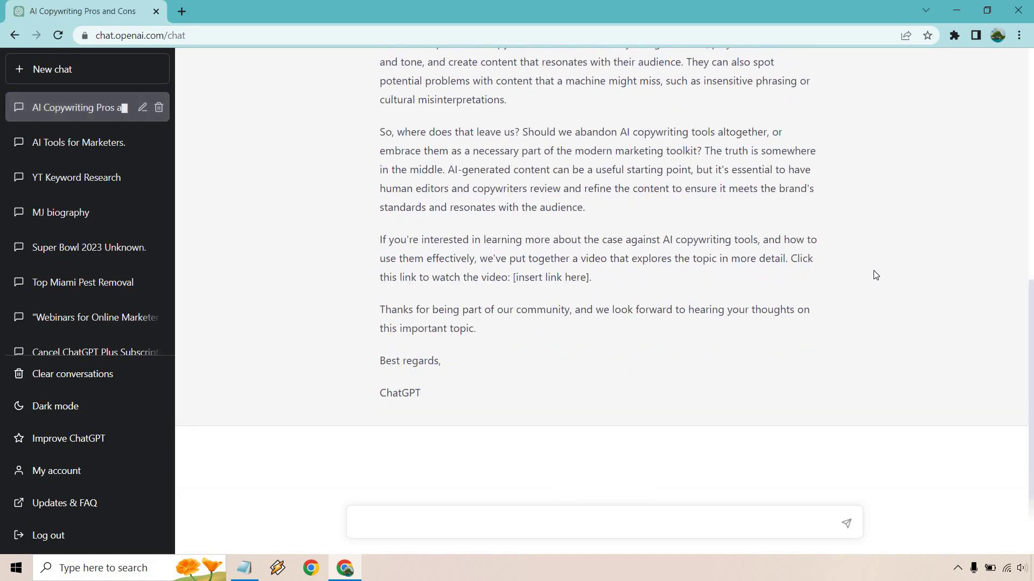
Compare the generated email with its prompt, checking the subject line, the arguments for and against, and the video call to action
{"action": "scroll", "coordinate": [912, 322], "scroll_direction": "up", "scroll_amount": 1}
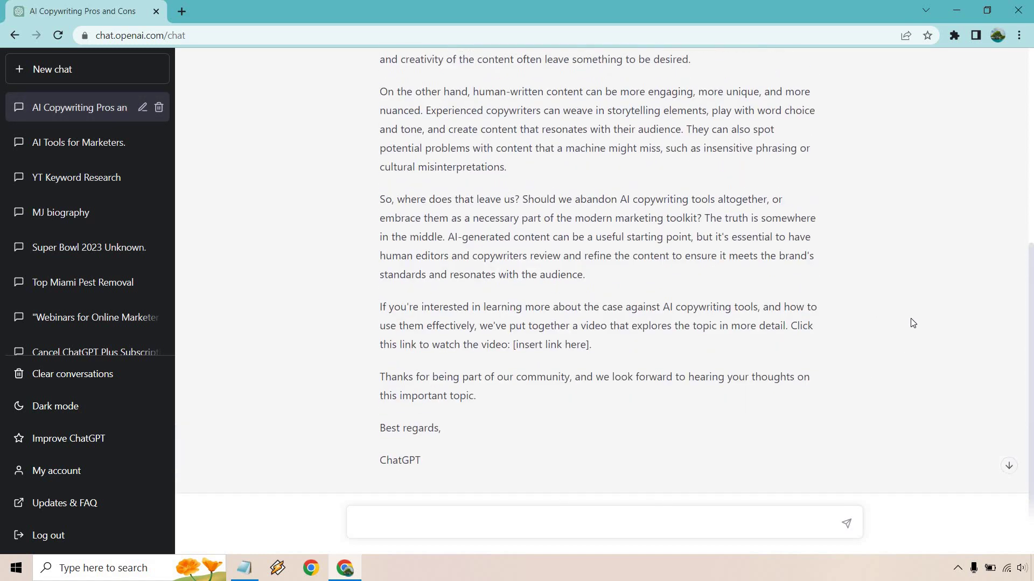
{"action": "scroll", "coordinate": [913, 323], "scroll_direction": "up", "scroll_amount": 3}
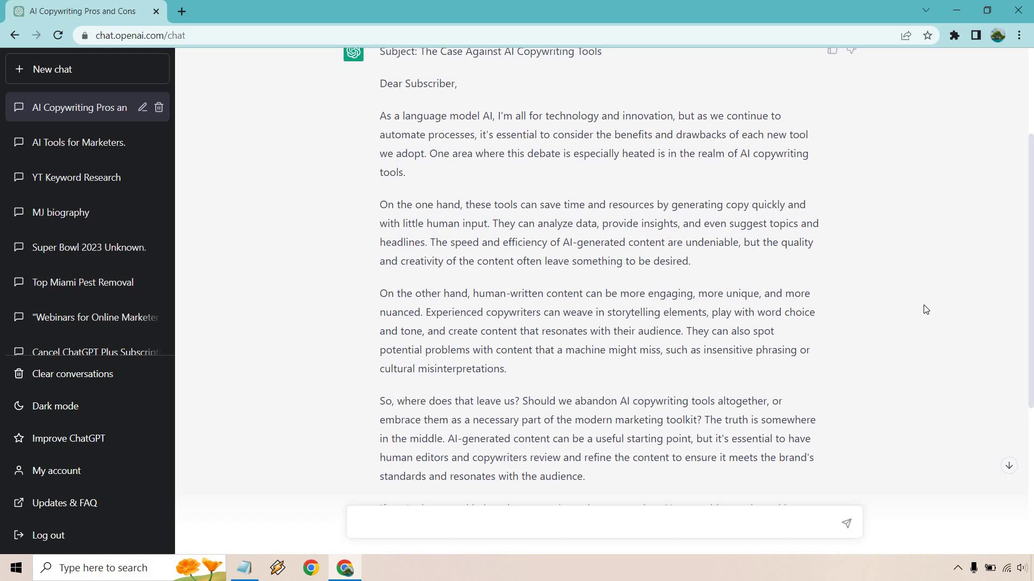
{"action": "scroll", "coordinate": [926, 309], "scroll_direction": "up", "scroll_amount": 1}
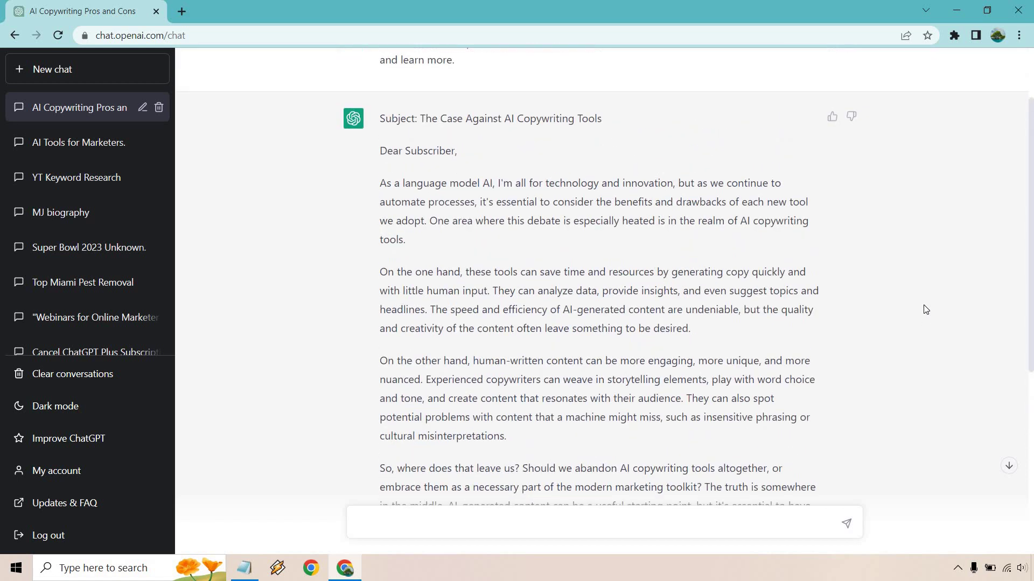
{"action": "scroll", "coordinate": [648, 184], "scroll_direction": "up", "scroll_amount": 1}
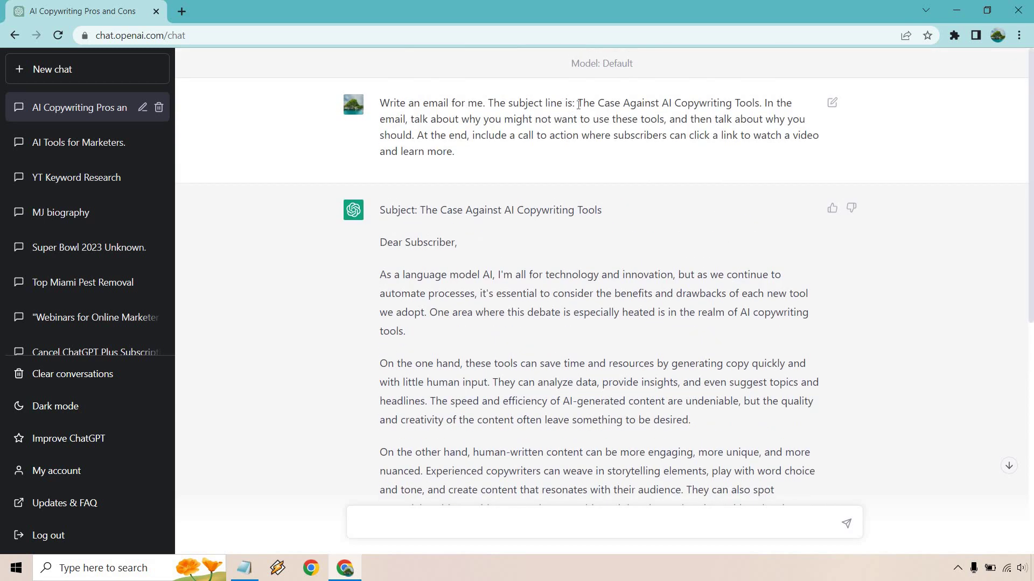
{"action": "left_click_drag", "start_coordinate": [578, 103], "coordinate": [604, 103]}
{"action": "left_click", "coordinate": [534, 116]}
{"action": "scroll", "coordinate": [555, 140], "scroll_direction": "down", "scroll_amount": 1}
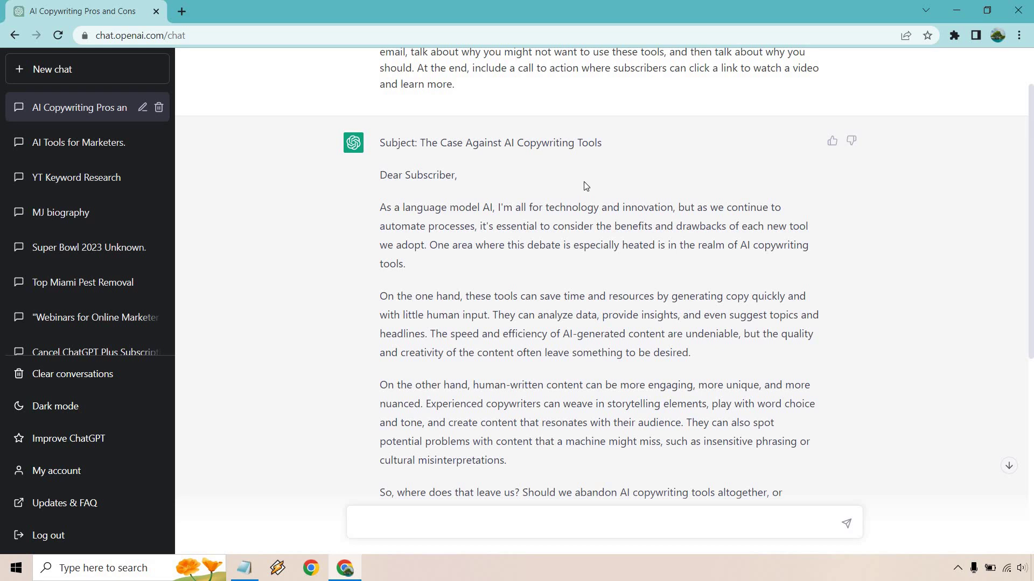
{"action": "scroll", "coordinate": [584, 187], "scroll_direction": "down", "scroll_amount": 1}
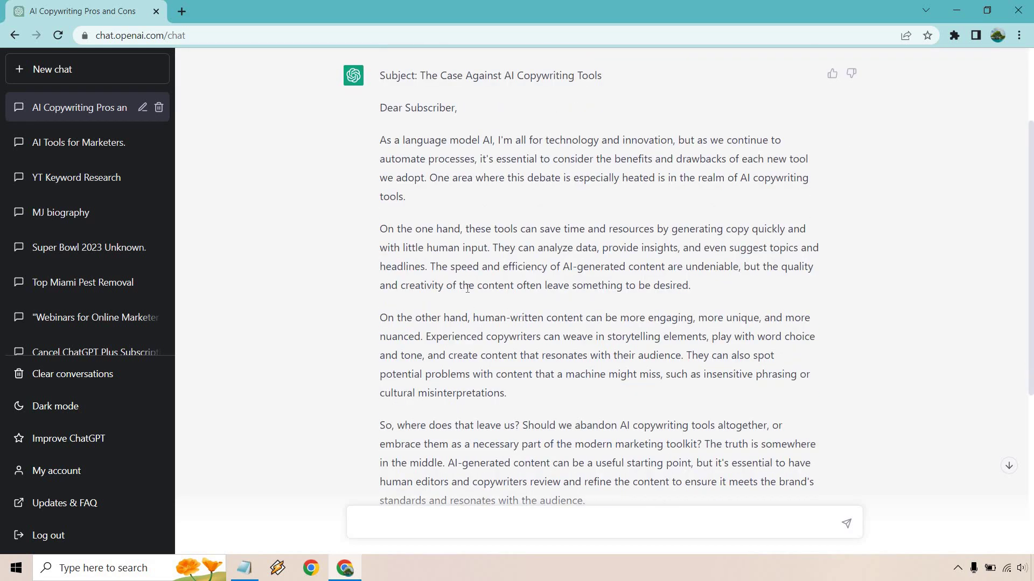
{"action": "scroll", "coordinate": [584, 191], "scroll_direction": "down", "scroll_amount": 2}
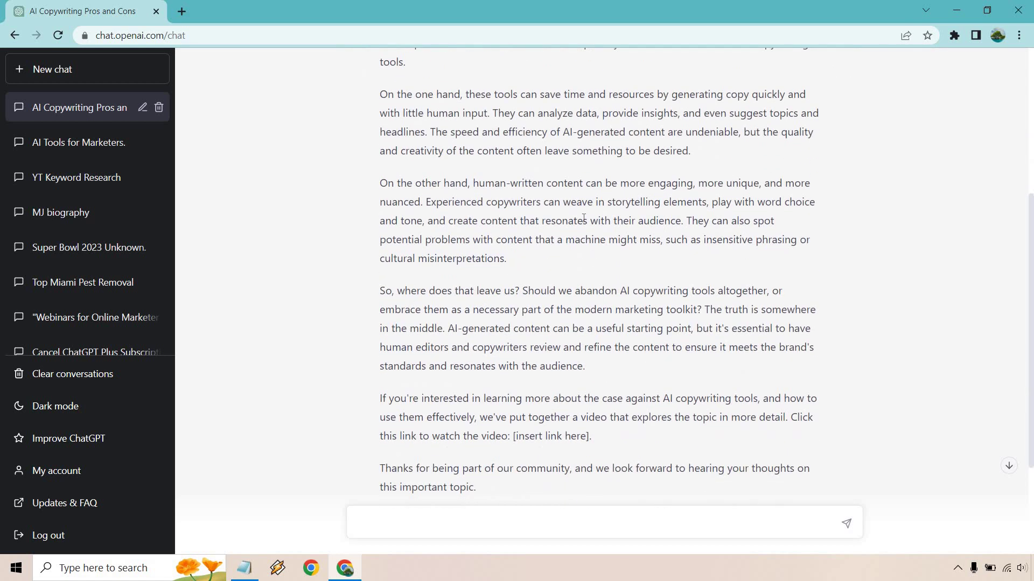
{"action": "scroll", "coordinate": [584, 216], "scroll_direction": "down", "scroll_amount": 1}
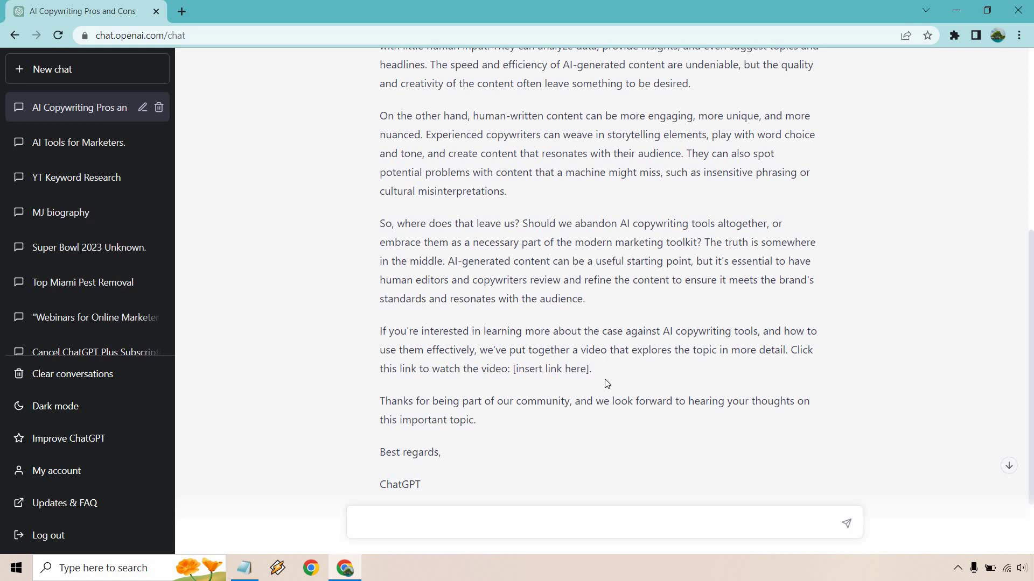
{"action": "left_click_drag", "start_coordinate": [588, 351], "coordinate": [800, 351]}
{"action": "left_click", "coordinate": [863, 353]}
{"action": "scroll", "coordinate": [907, 351], "scroll_direction": "down", "scroll_amount": 2}
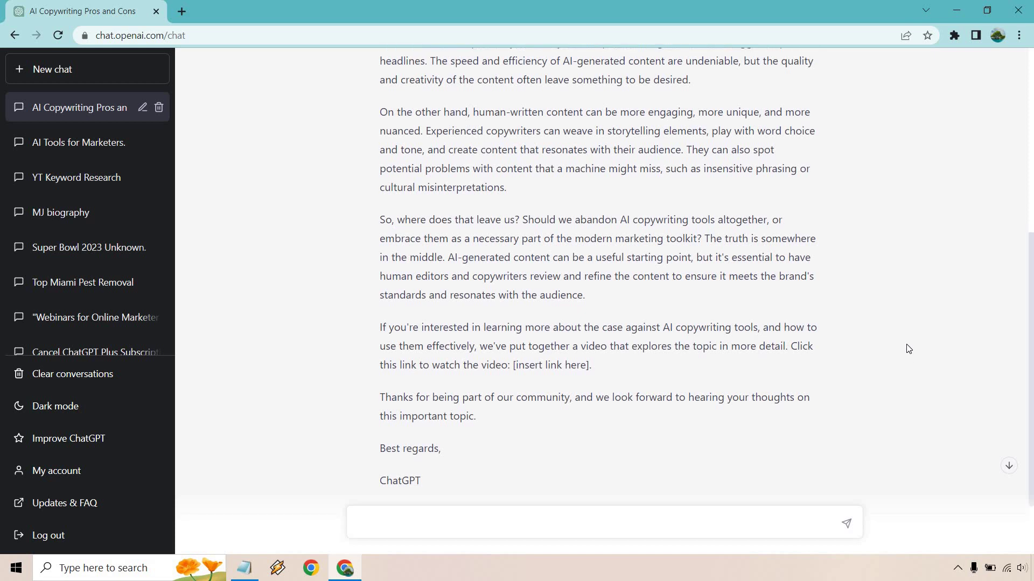
{"action": "scroll", "coordinate": [891, 343], "scroll_direction": "up", "scroll_amount": 8}
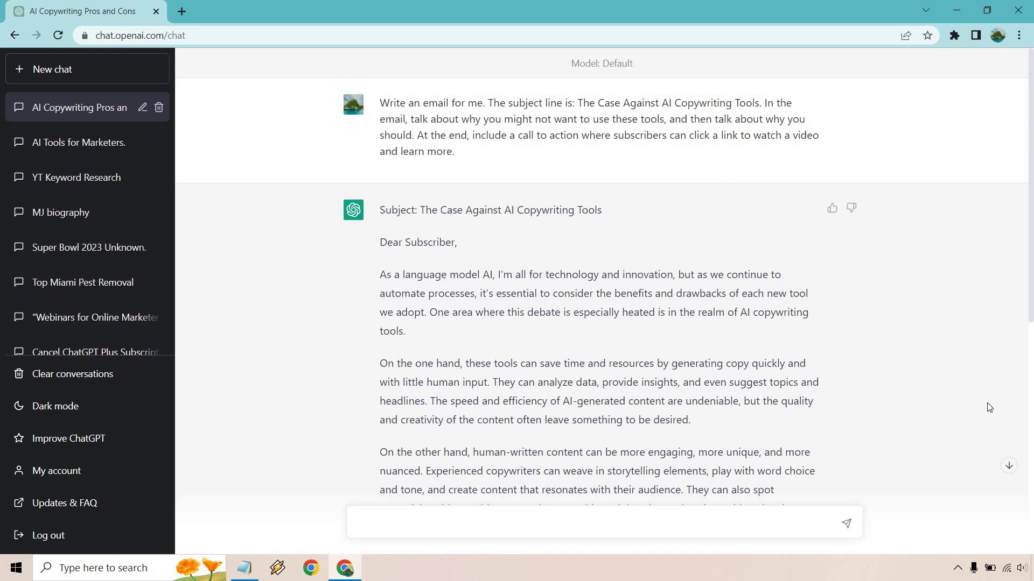
Review the email's overall length and structure again, from the greeting through the body paragraphs to the sign-off
{"action": "scroll", "coordinate": [905, 235], "scroll_direction": "down", "scroll_amount": 3}
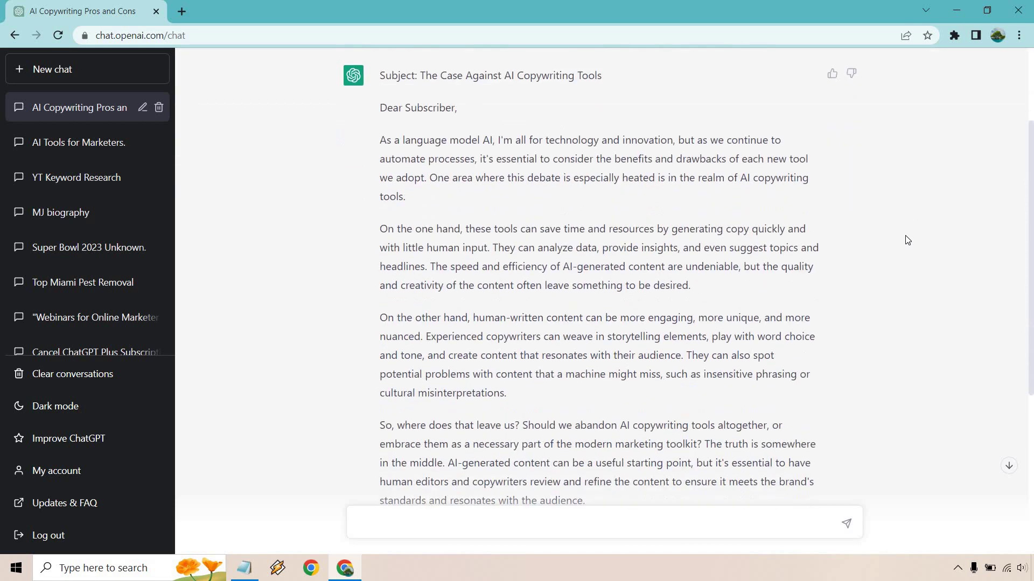
{"action": "scroll", "coordinate": [906, 244], "scroll_direction": "down", "scroll_amount": 1}
{"action": "scroll", "coordinate": [734, 228], "scroll_direction": "up", "scroll_amount": 1}
{"action": "left_click_drag", "start_coordinate": [383, 106], "coordinate": [521, 336]}
{"action": "left_click_drag", "start_coordinate": [541, 373], "coordinate": [539, 374]}
{"action": "left_click", "coordinate": [899, 309]}
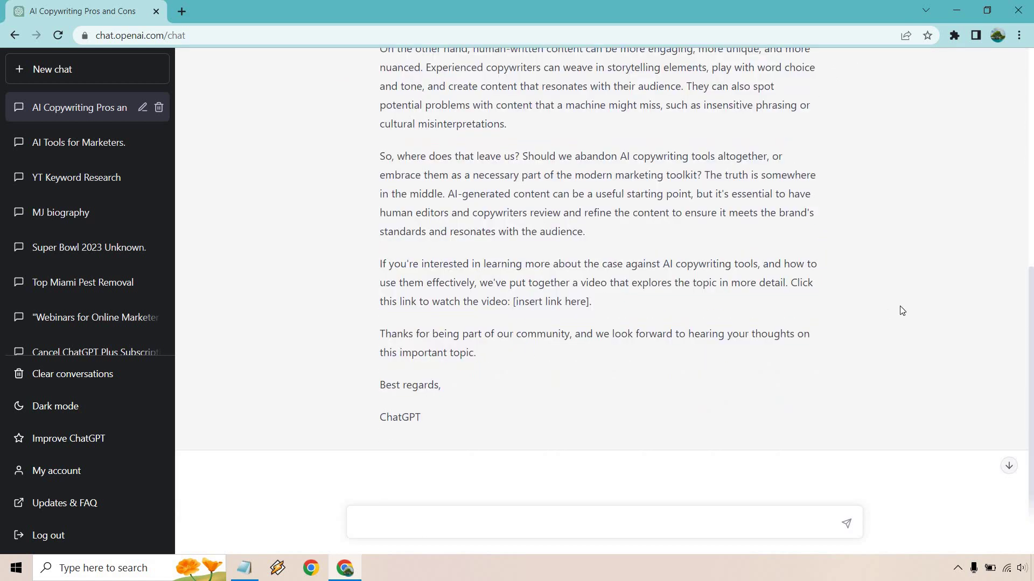
{"action": "scroll", "coordinate": [915, 317], "scroll_direction": "up", "scroll_amount": 3}
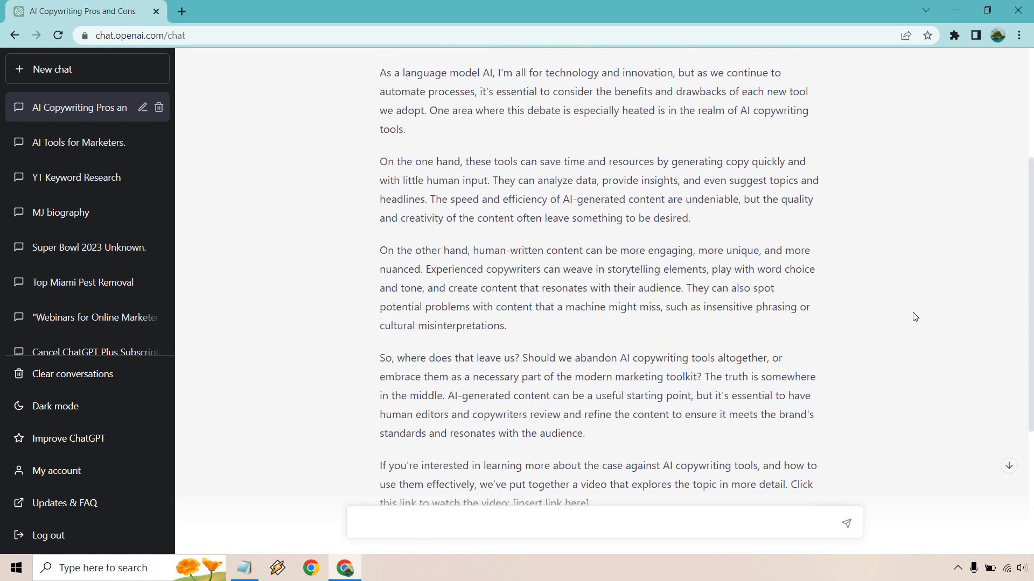
{"action": "scroll", "coordinate": [915, 318], "scroll_direction": "up", "scroll_amount": 2}
{"action": "scroll", "coordinate": [915, 317], "scroll_direction": "down", "scroll_amount": 6}
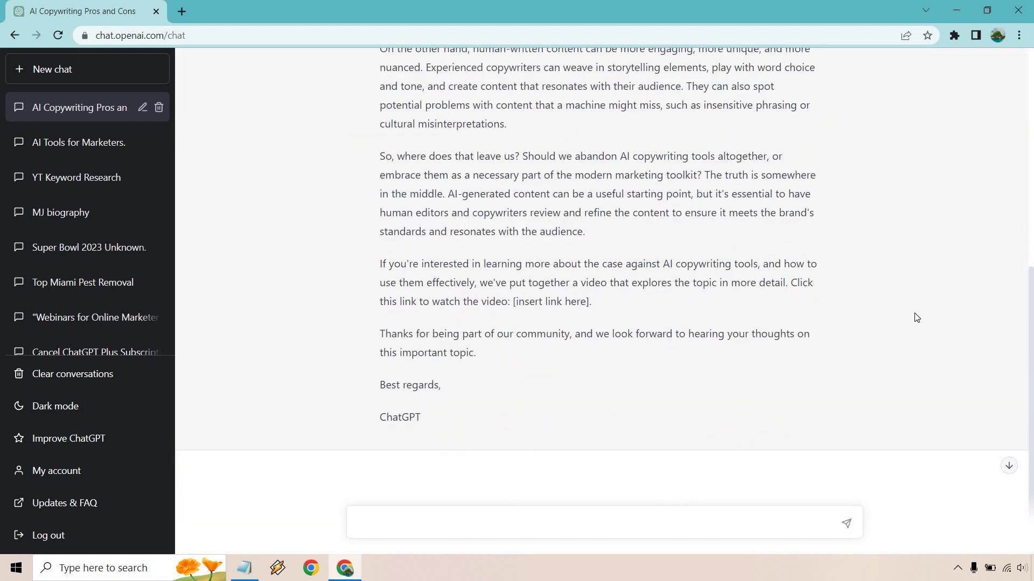
{"action": "scroll", "coordinate": [945, 346], "scroll_direction": "up", "scroll_amount": 8}
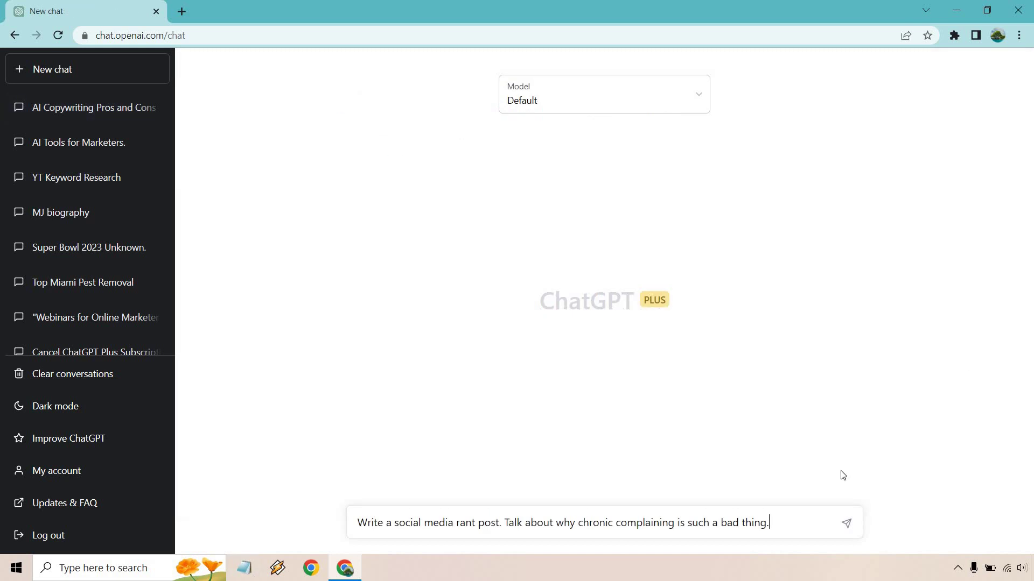
Submit the prompt for a social media rant post about why chronic complaining is bad, and read through the generated post
{"action": "left_click", "coordinate": [848, 524]}
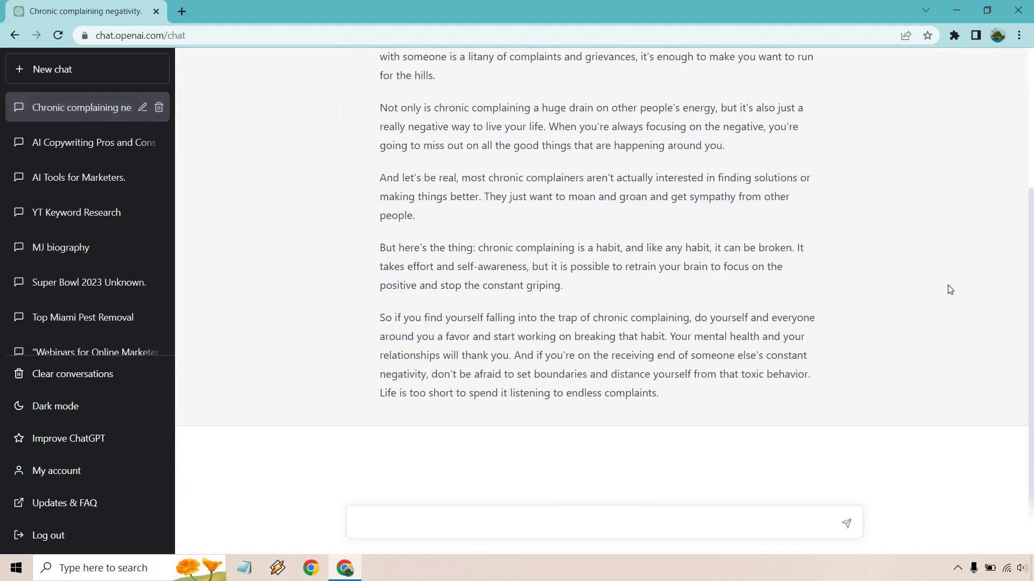
{"action": "scroll", "coordinate": [951, 289], "scroll_direction": "up", "scroll_amount": 3}
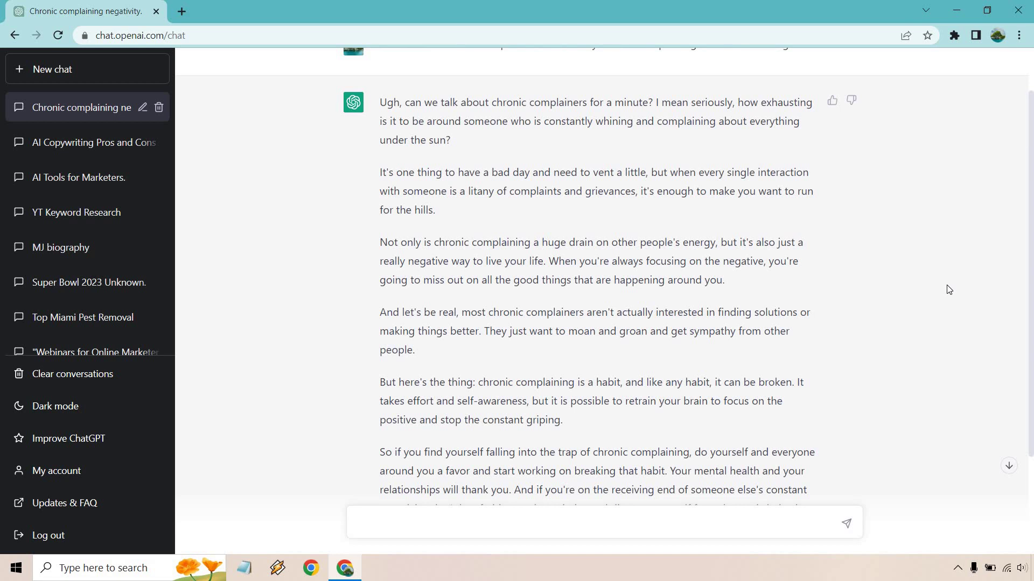
{"action": "scroll", "coordinate": [946, 288], "scroll_direction": "down", "scroll_amount": 2}
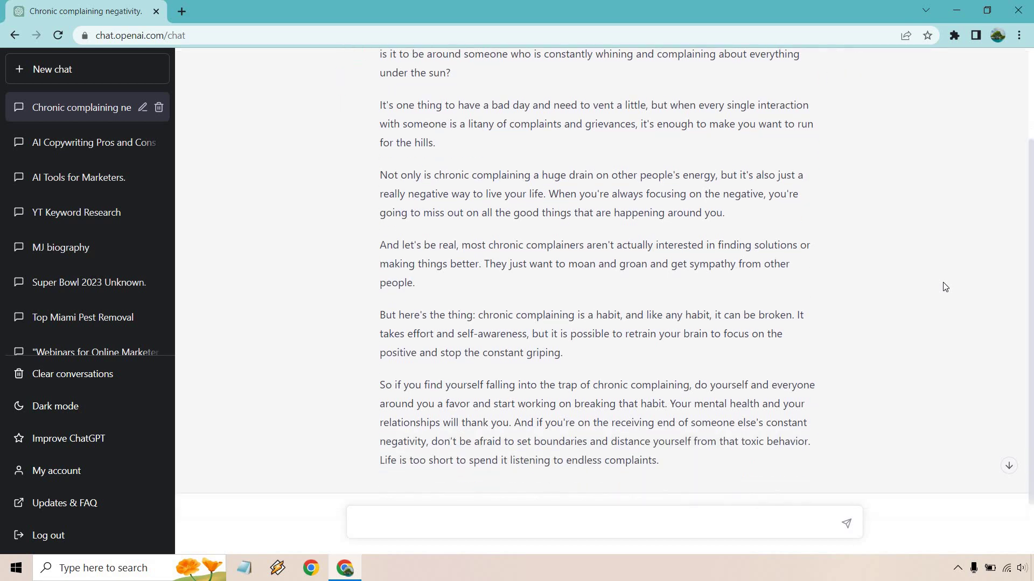
{"action": "scroll", "coordinate": [945, 287], "scroll_direction": "up", "scroll_amount": 2}
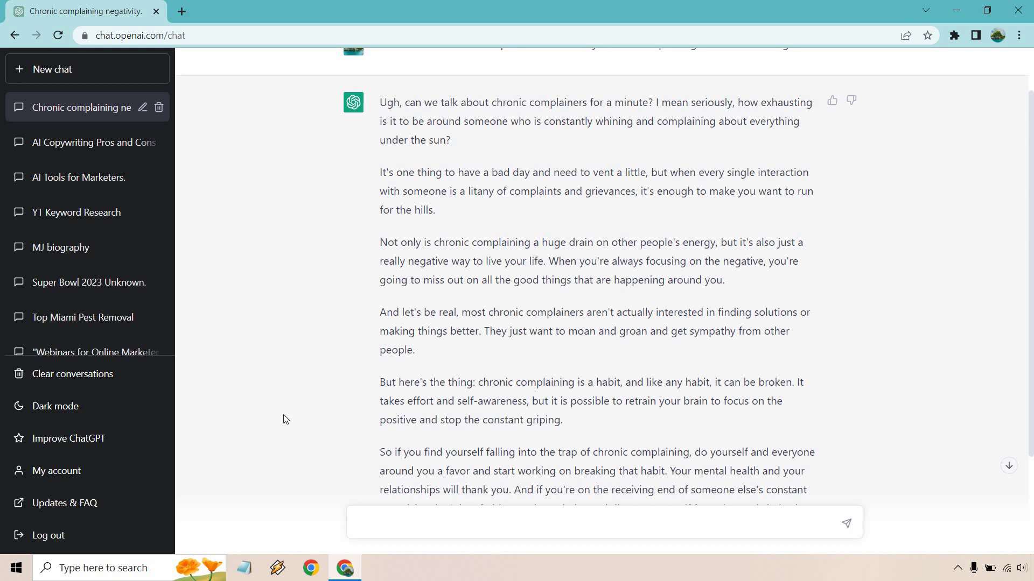
Open the account details and examine the ChatGPT Plus benefit about priority access to new features
{"action": "left_click", "coordinate": [56, 472]}
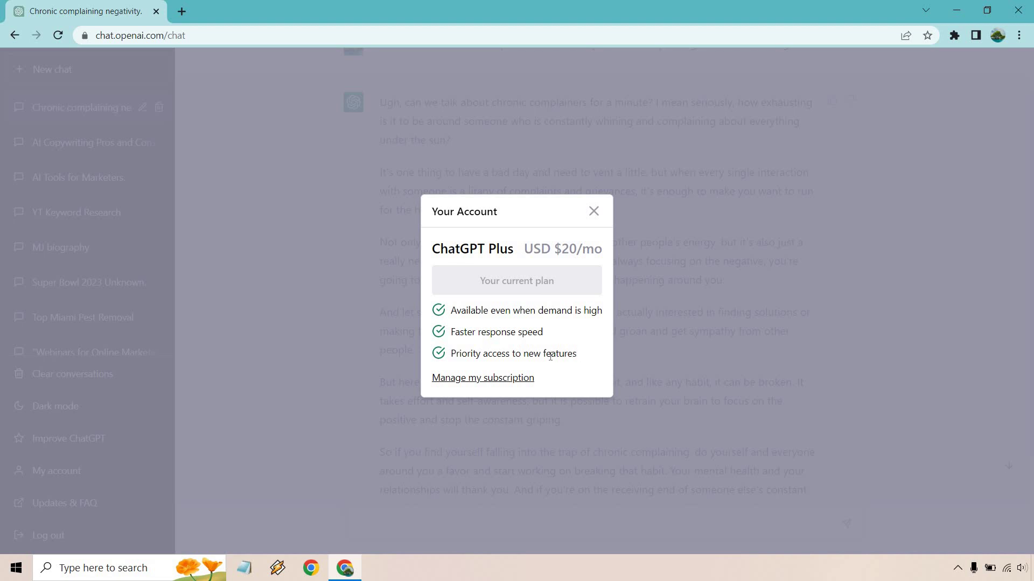
{"action": "left_click_drag", "start_coordinate": [578, 354], "coordinate": [453, 362]}
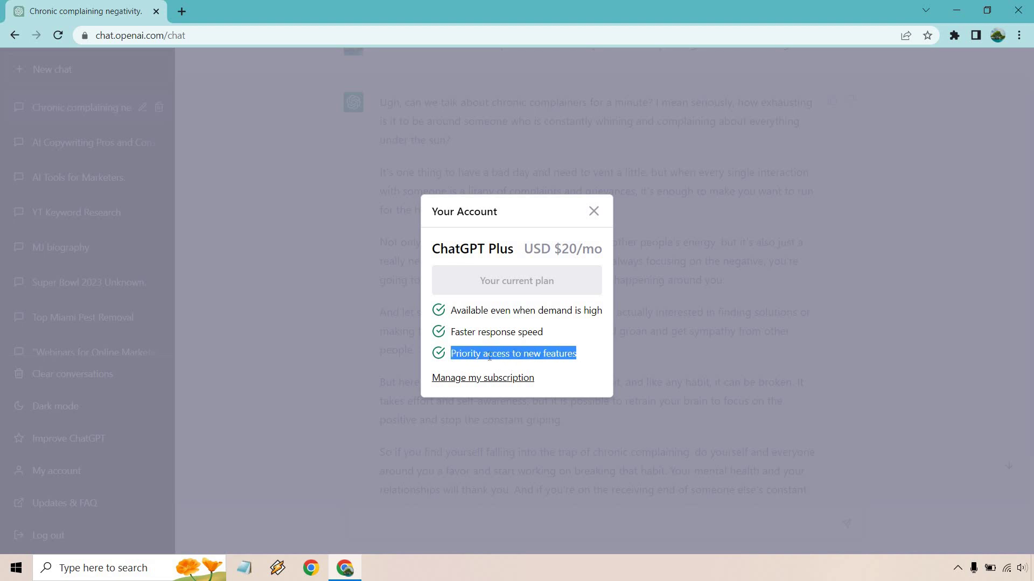
{"action": "left_click", "coordinate": [589, 345]}
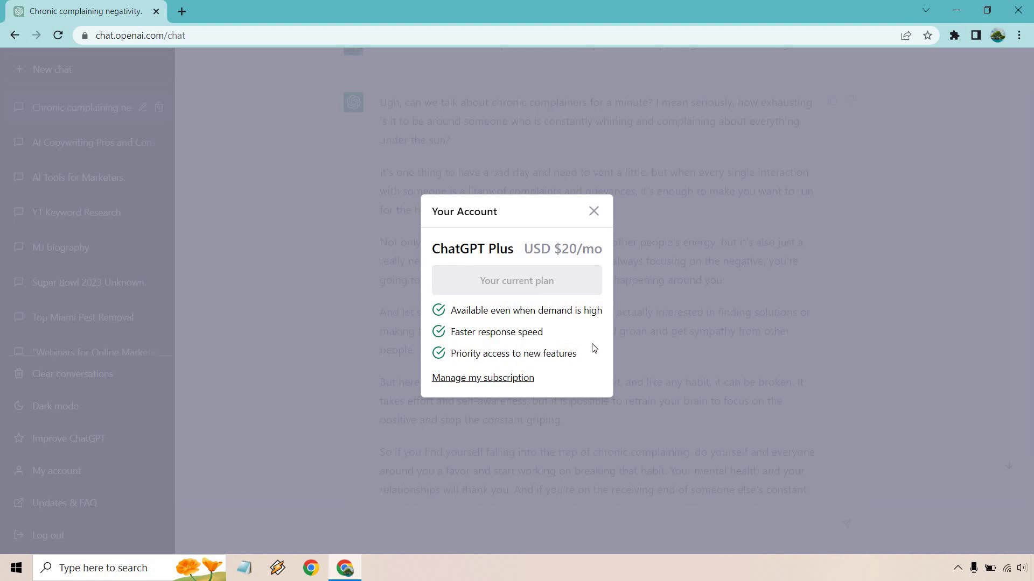